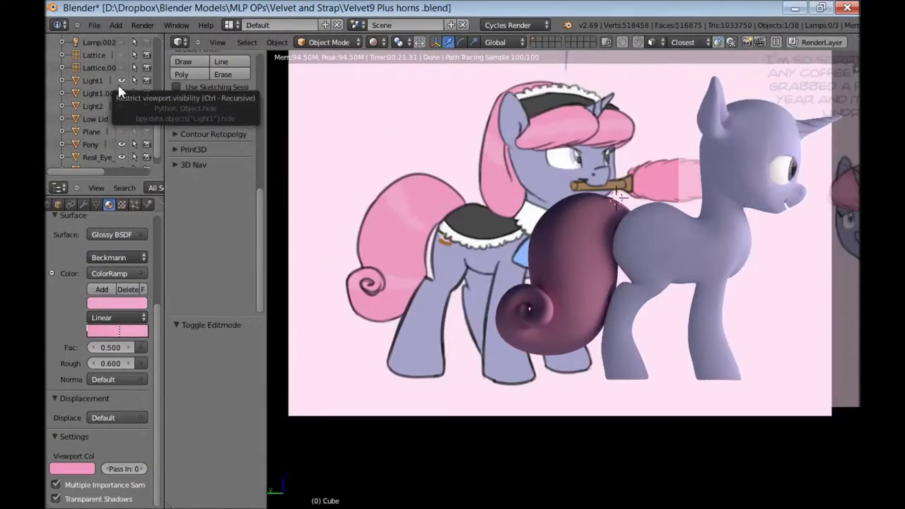
# - Change one stop of the pink hair colour ramp to white
pyautogui.click(117, 303)
pyautogui.click(135, 148)
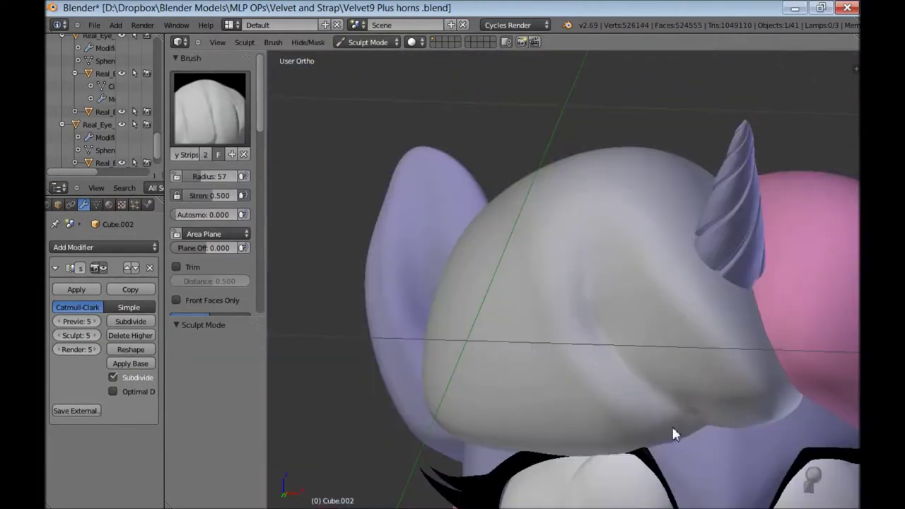
# - Switch to a different sculpting brush for shaping the pony's head
pyautogui.click(209, 117)
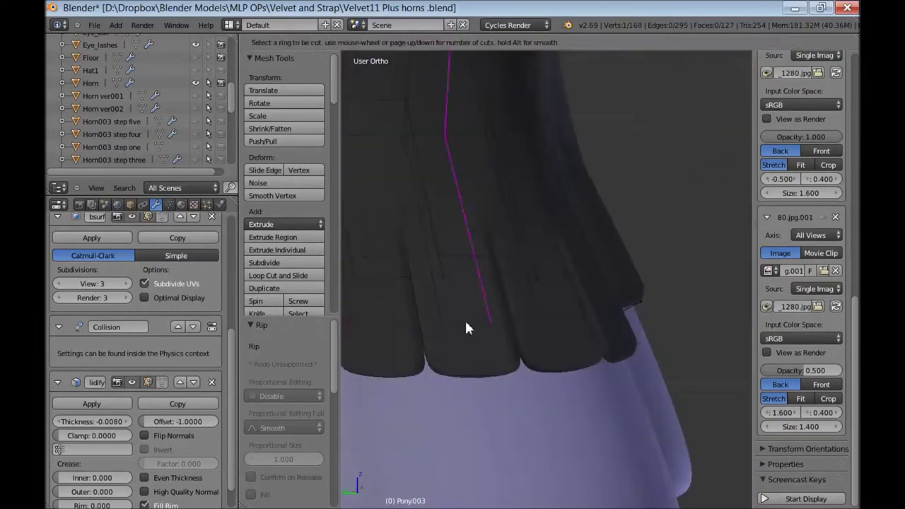
# - Cut a new edge loop across the sleeve's scalloped hem
pyautogui.click(465, 318)
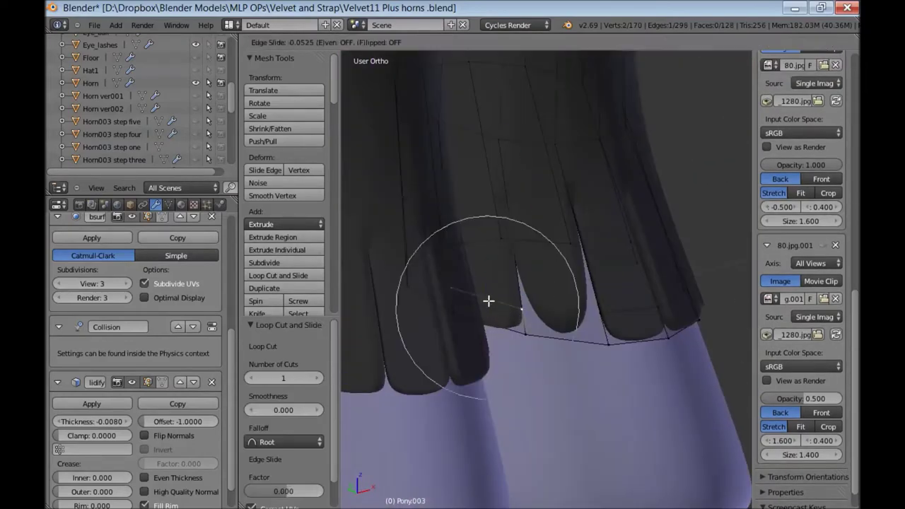
pyautogui.press('Tab')
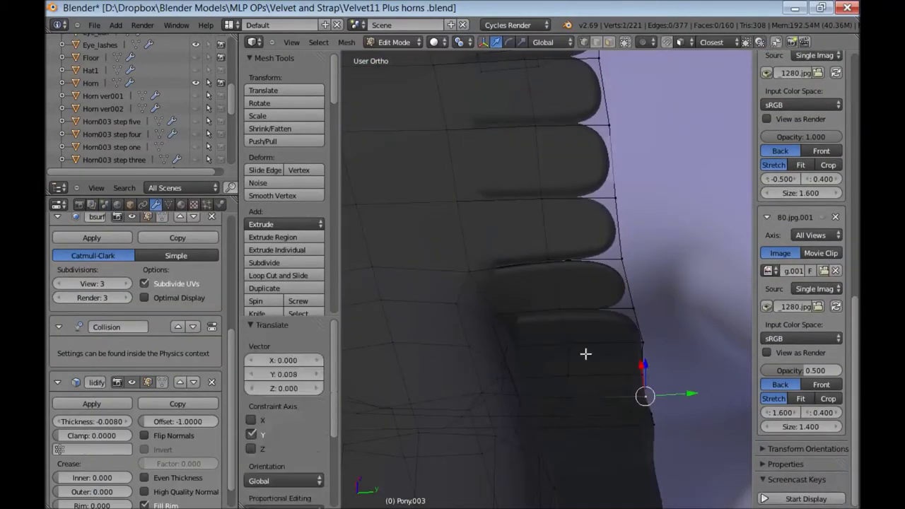
pyautogui.click(297, 276)
pyautogui.click(564, 276)
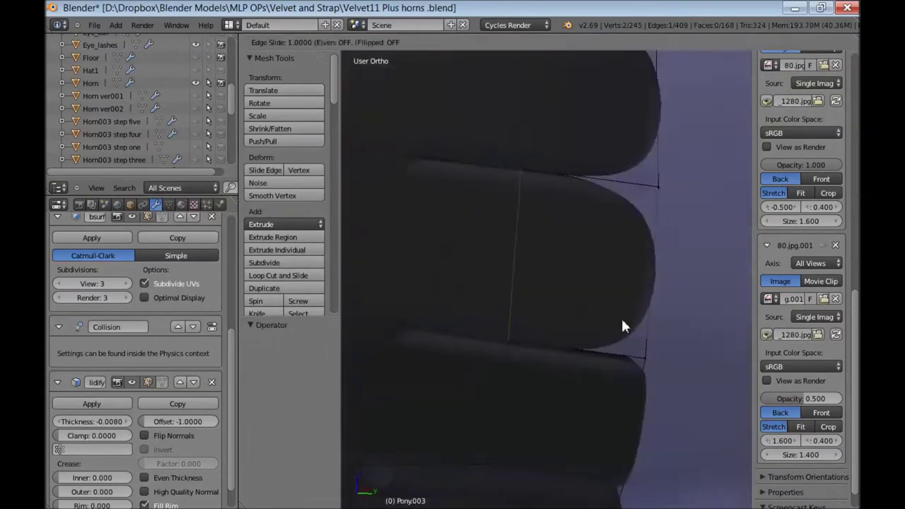
pyautogui.click(456, 340)
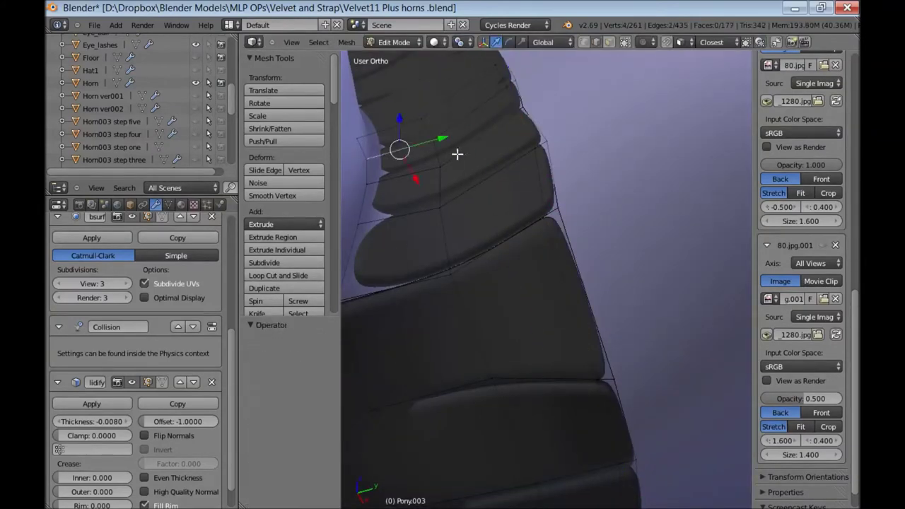
# - Fill a face, slide the loop, and merge the stray hem vertices into one
pyautogui.press('f')
pyautogui.press('g')
pyautogui.press('g')
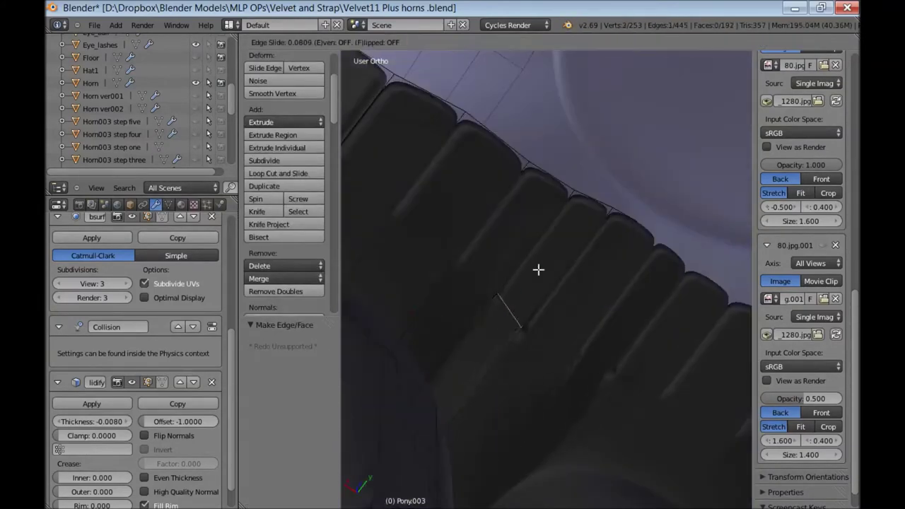
pyautogui.hotkey('ctrl', 'z')
pyautogui.moveTo(607, 208); pyautogui.dragTo(640, 271, button='middle')
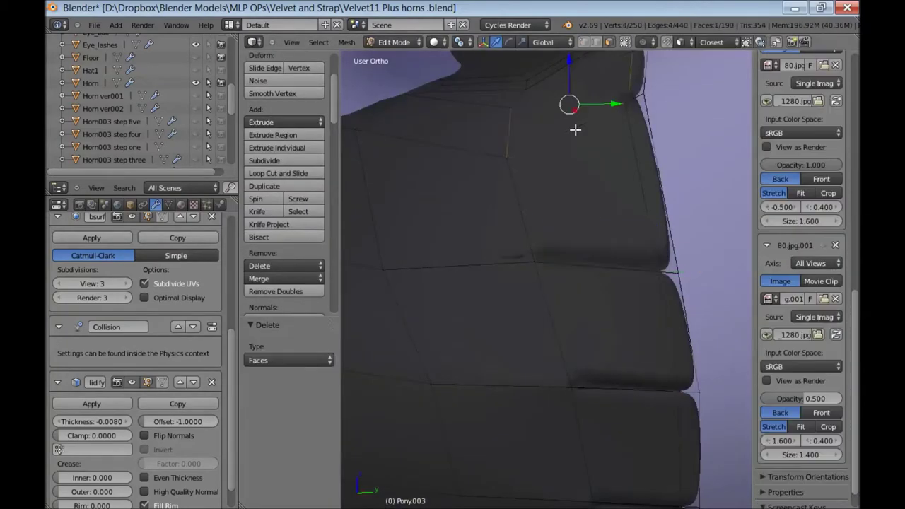
pyautogui.hotkey('alt', 'm')
pyautogui.click(545, 239)
# - Nudge the merged hem vertices, leave Edit Mode, and select another clothing object
pyautogui.moveTo(622, 378); pyautogui.dragTo(616, 193, button='middle')
pyautogui.press('g')
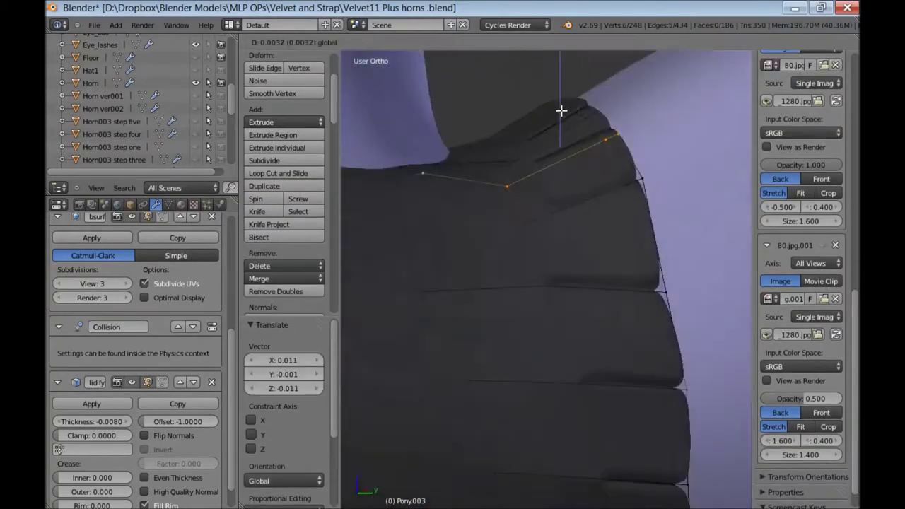
pyautogui.press('w')
pyautogui.press('Escape')
pyautogui.press('Tab')
pyautogui.rightClick(568, 400)
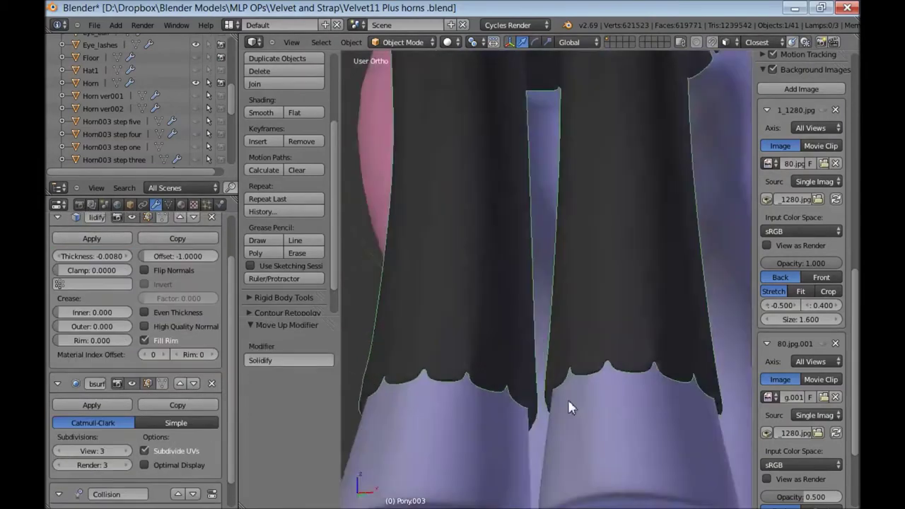
# - Vertex-slide the sleeve vertices on the selected clothing mesh and delete the unwanted ones
pyautogui.press('Tab')
pyautogui.hotkey('shift', 'v')
pyautogui.click(541, 374)
pyautogui.scroll(-5, 404, 253)
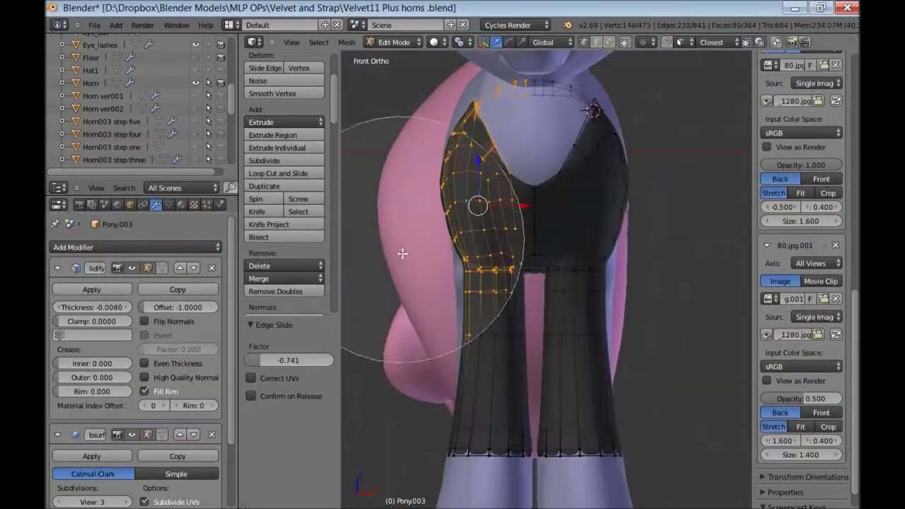
pyautogui.scroll(5, 523, 245)
pyautogui.scroll(-3, 541, 337)
pyautogui.moveTo(511, 295)
pyautogui.mouseDown(button='middle')
pyautogui.moveTo(562, 431)
pyautogui.moveTo(616, 351)
pyautogui.mouseUp(button='middle')
pyautogui.click(465, 353)
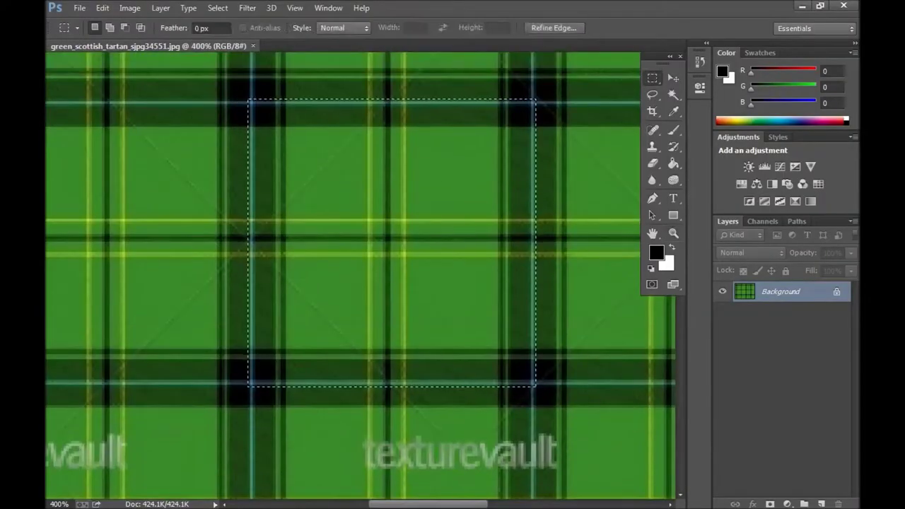
# - Clear the selection and save the green tartan image as 'Tartan'
pyautogui.hotkey('ctrl', 'd')
pyautogui.hotkey('ctrl', 's')
pyautogui.write('Tartan')
pyautogui.press('Return')
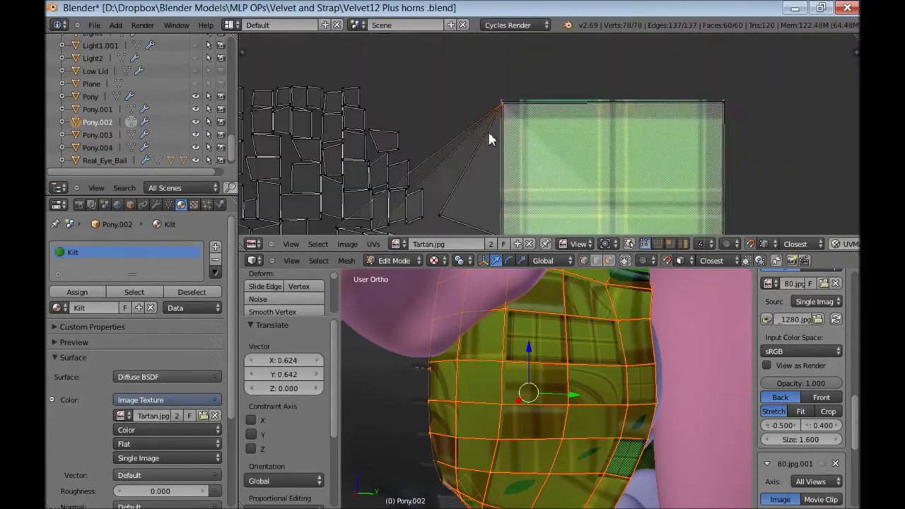
# - Move the kilt UV points and weld the selected ones together
pyautogui.press('g')
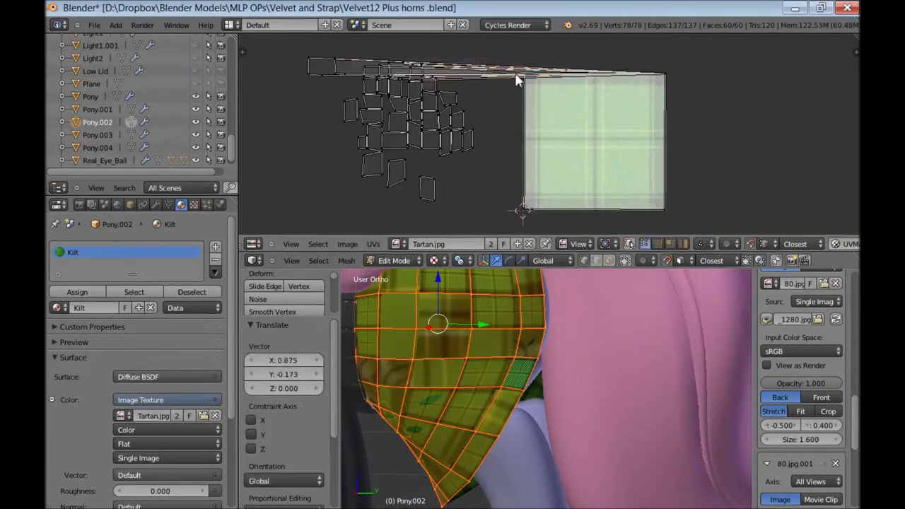
pyautogui.press('a')
pyautogui.scroll(3, 589, 90)
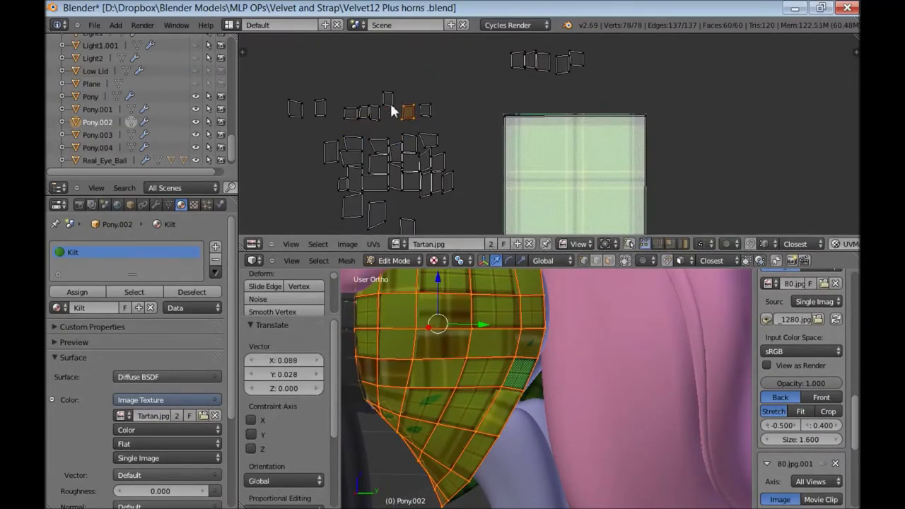
pyautogui.press('w')
pyautogui.click(509, 173)
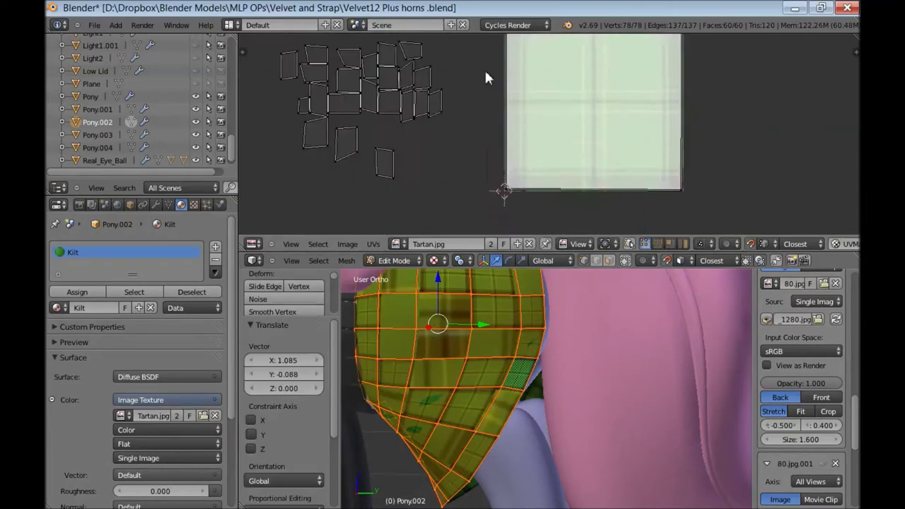
# - Place the remaining kilt UV island over the tartan and render the scene
pyautogui.scroll(2, 486, 83)
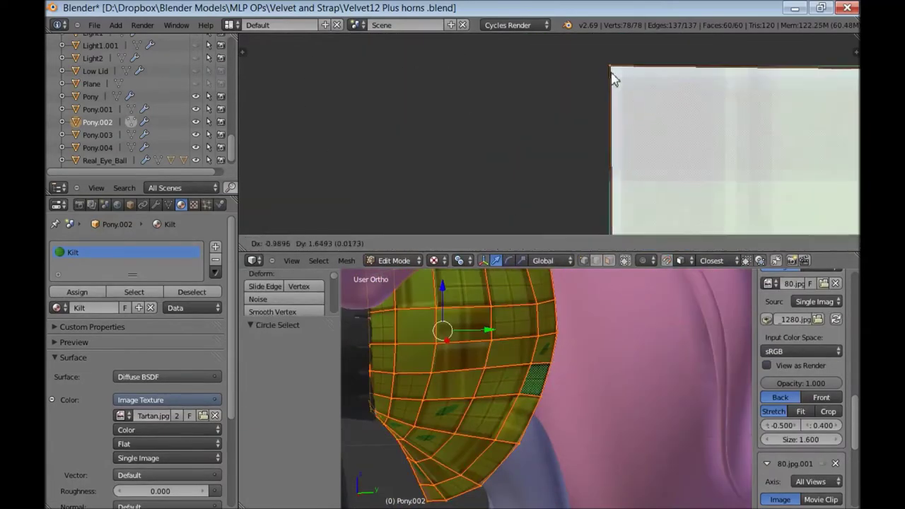
pyautogui.scroll(-5, 714, 165)
pyautogui.scroll(4, 571, 404)
pyautogui.scroll(-3, 571, 403)
pyautogui.scroll(3, 539, 161)
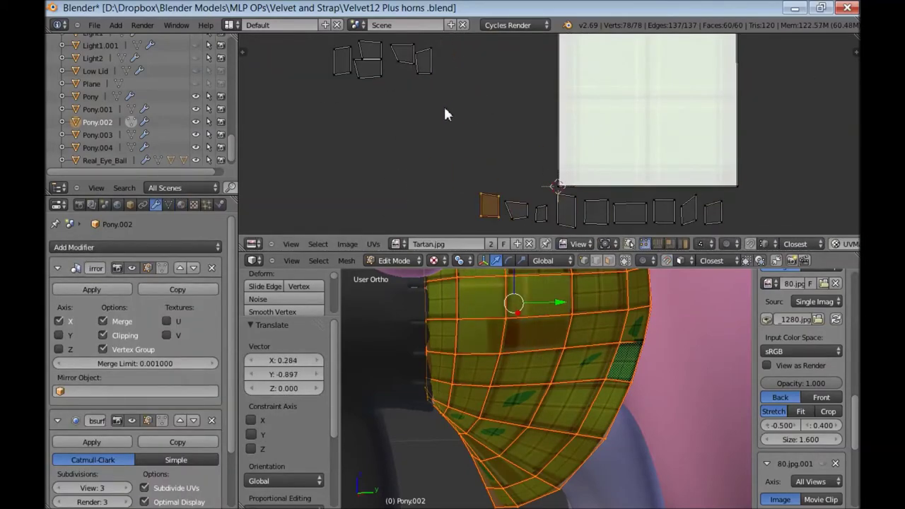
pyautogui.press('g')
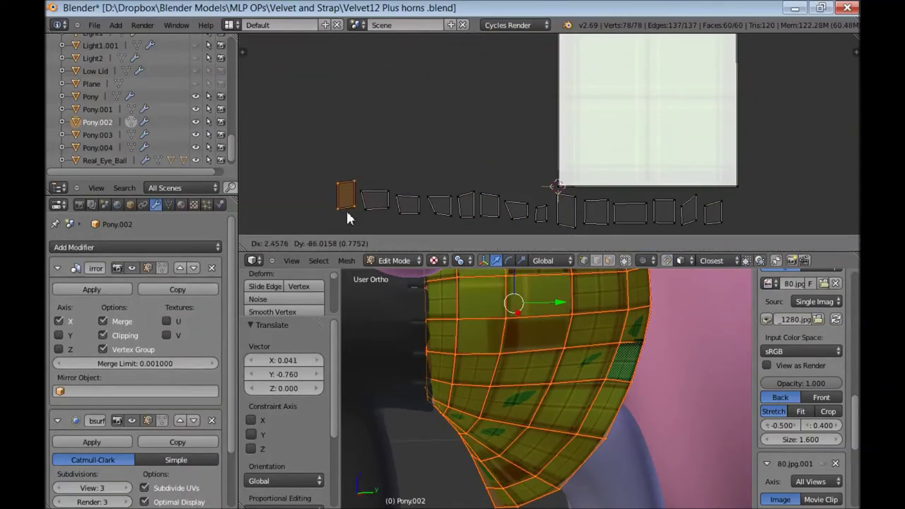
pyautogui.press('F12')
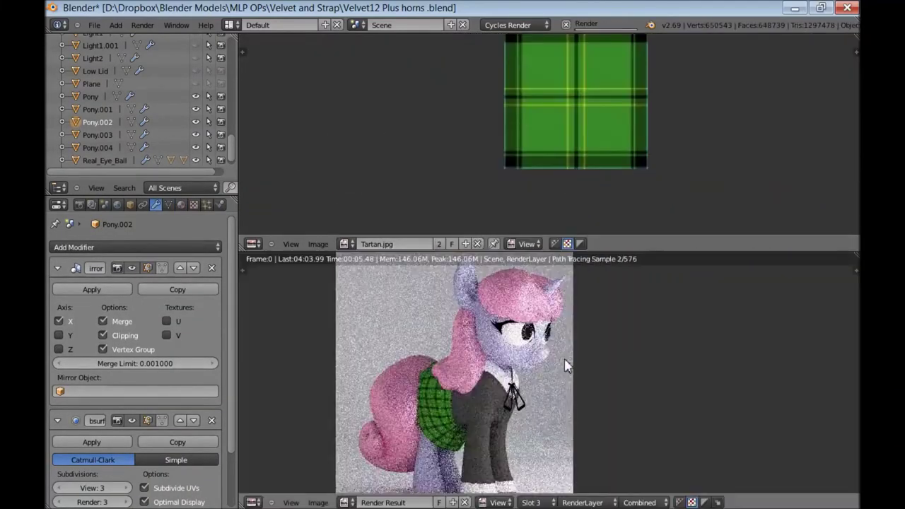